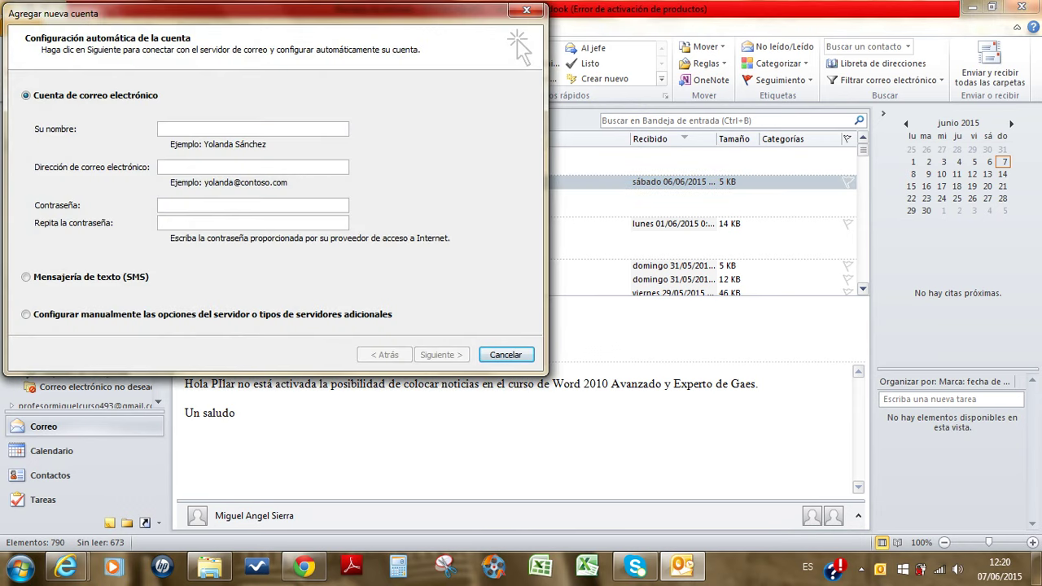
Step: Enter the account's display name in Su nombre and the Gmail address in the e-mail field
{"action": "type", "text": "MIGUEL ANGEL GMAIL"}
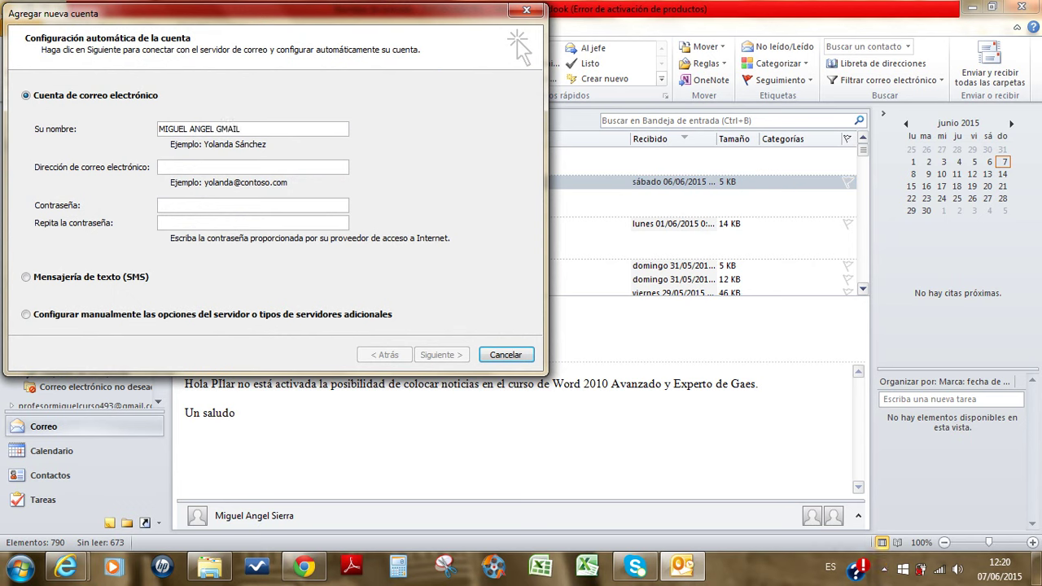
{"action": "key", "text": "Tab"}
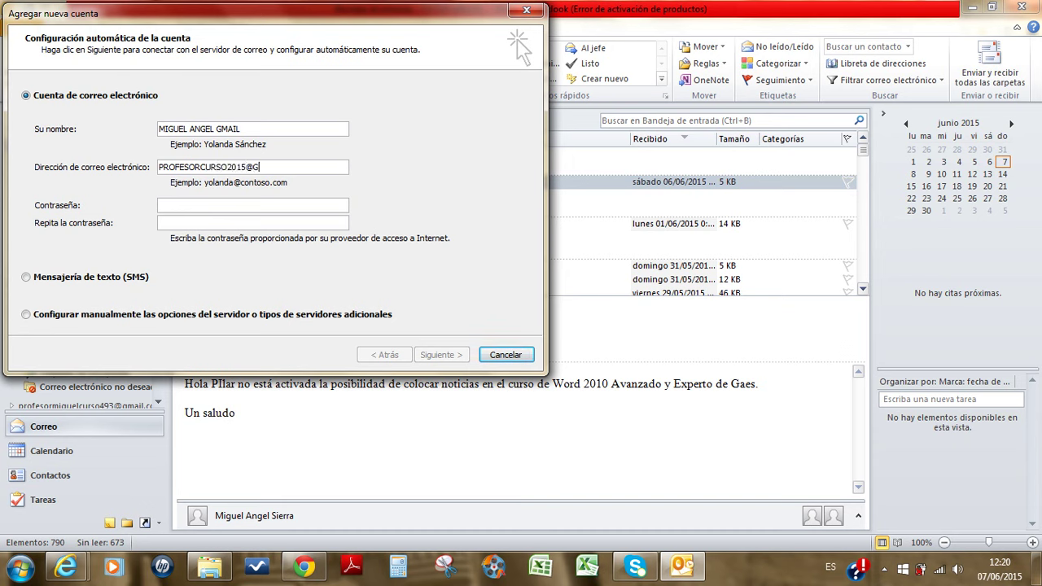
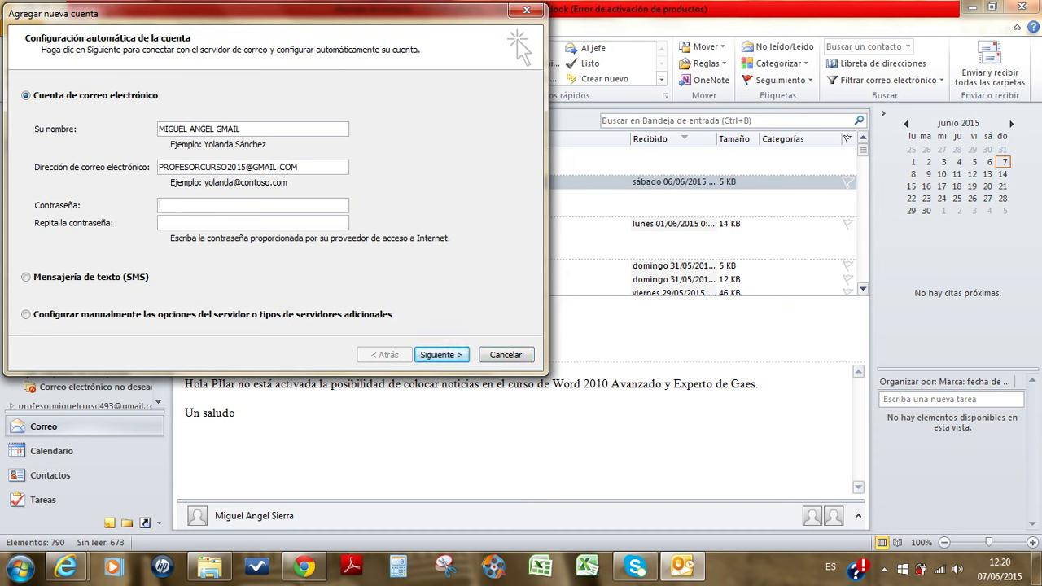
Step: Enter and confirm the account password, then run automatic setup so the account configures as IMAP
{"action": "key", "text": "Tab"}
{"action": "type", "text": "***************"}
{"action": "key", "text": "BackSpace"}
{"action": "key", "text": "BackSpace"}
{"action": "key", "text": "BackSpace"}
{"action": "key", "text": "BackSpace"}
{"action": "key", "text": "BackSpace"}
{"action": "key", "text": "BackSpace"}
{"action": "key", "text": "BackSpace"}
{"action": "key", "text": "BackSpace"}
{"action": "key", "text": "BackSpace"}
{"action": "key", "text": "BackSpace"}
{"action": "key", "text": "BackSpace"}
{"action": "key", "text": "BackSpace"}
{"action": "key", "text": "BackSpace"}
{"action": "key", "text": "BackSpace"}
{"action": "key", "text": "BackSpace"}
{"action": "type", "text": "*****************"}
{"action": "left_click", "coordinate": [163, 222]}
{"action": "type", "text": "*****************"}
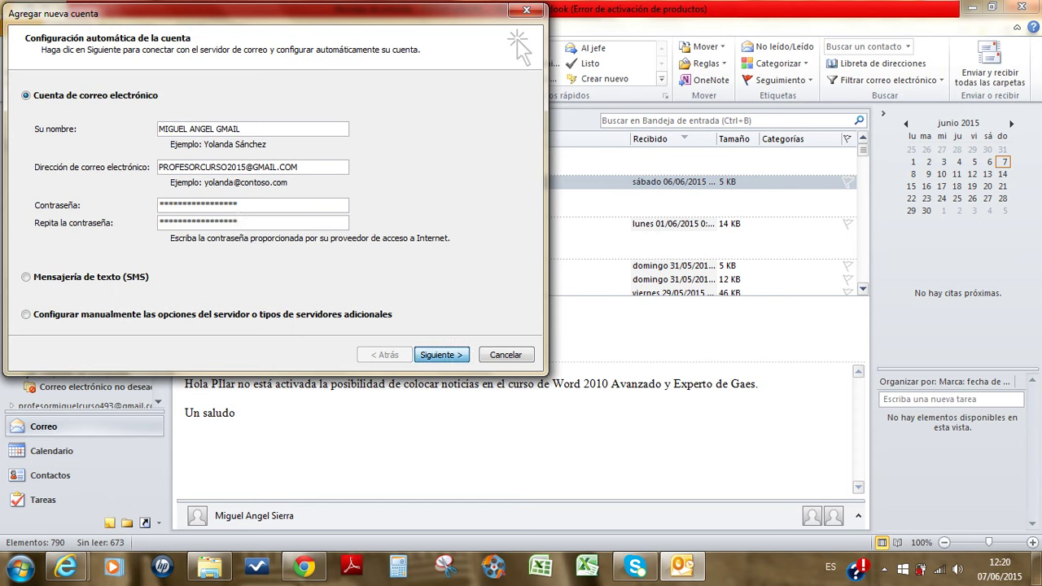
{"action": "key", "text": "Return"}
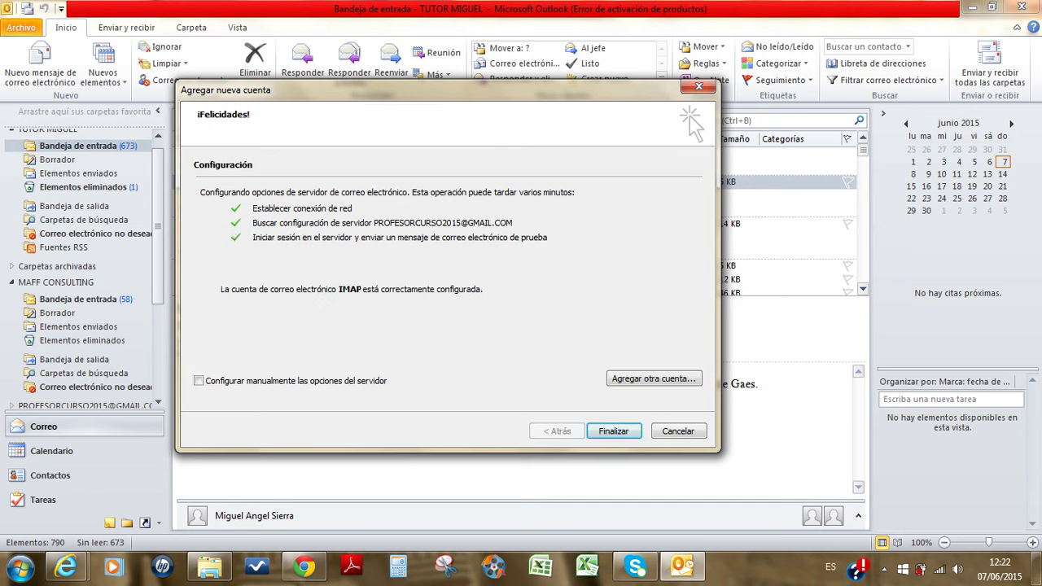
Step: Confirm Finalizar once the three server checks pass, opening the new Gmail Inbox
{"action": "key", "text": "Return"}
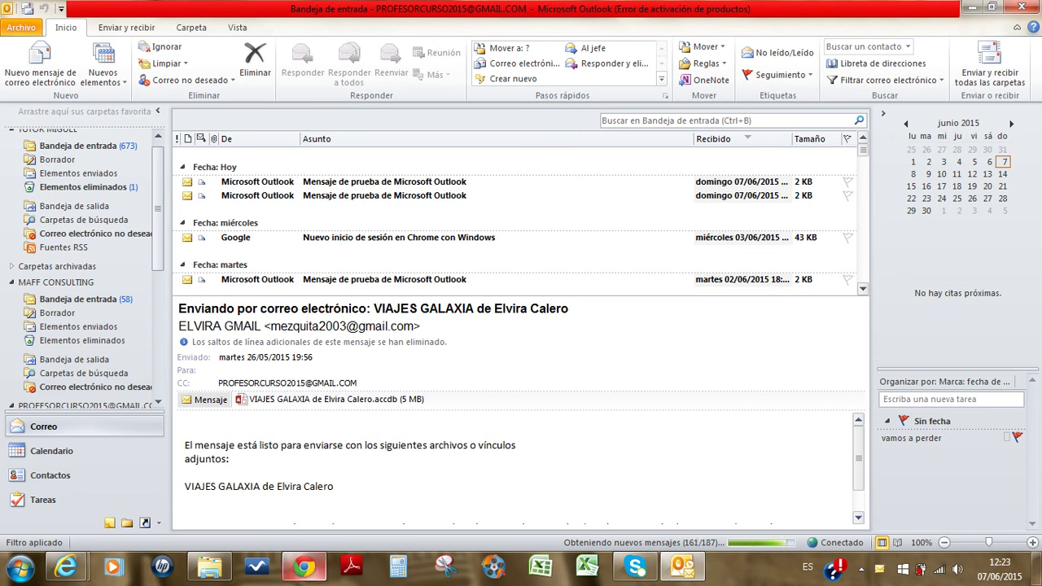
Step: In Chrome, scroll the Gmail support article to Solución and follow its Permitir aplicaciones menos seguras link
{"action": "left_click", "coordinate": [303, 567]}
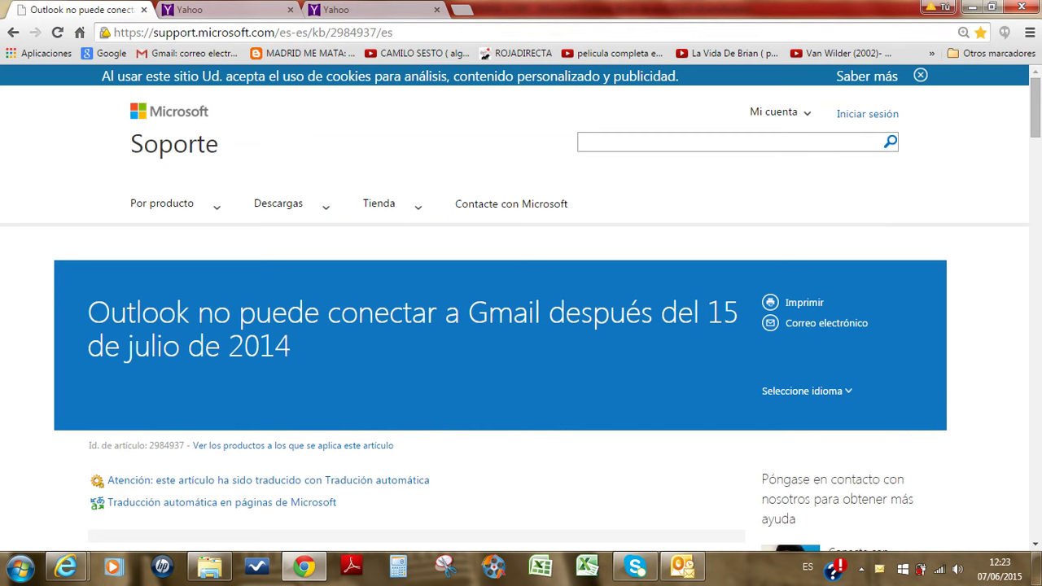
{"action": "left_click_drag", "start_coordinate": [393, 33], "coordinate": [114, 32]}
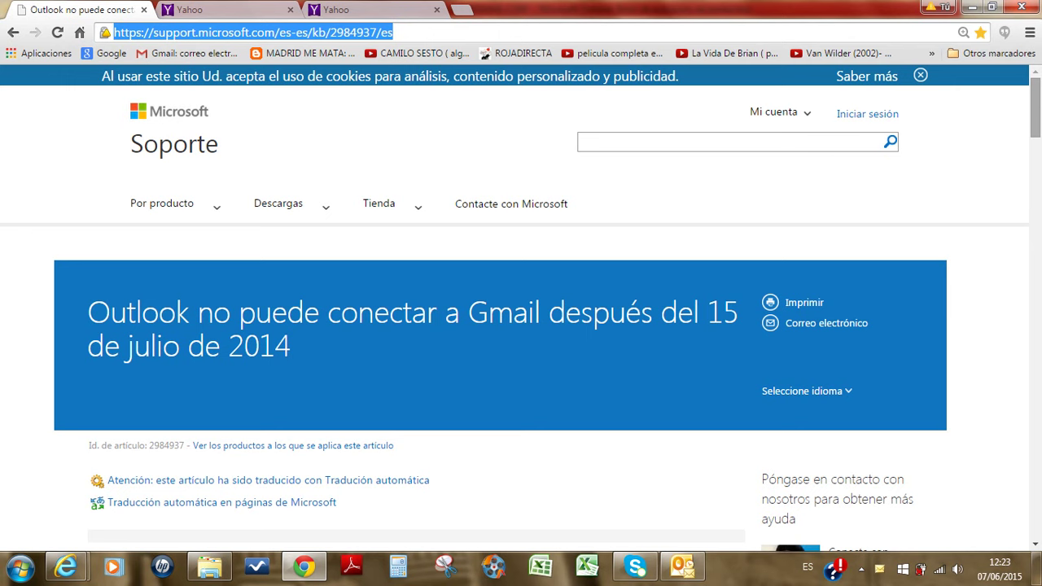
{"action": "scroll", "coordinate": [521, 322], "scroll_direction": "down", "scroll_amount": 1}
{"action": "scroll", "coordinate": [521, 309], "scroll_direction": "down", "scroll_amount": 4}
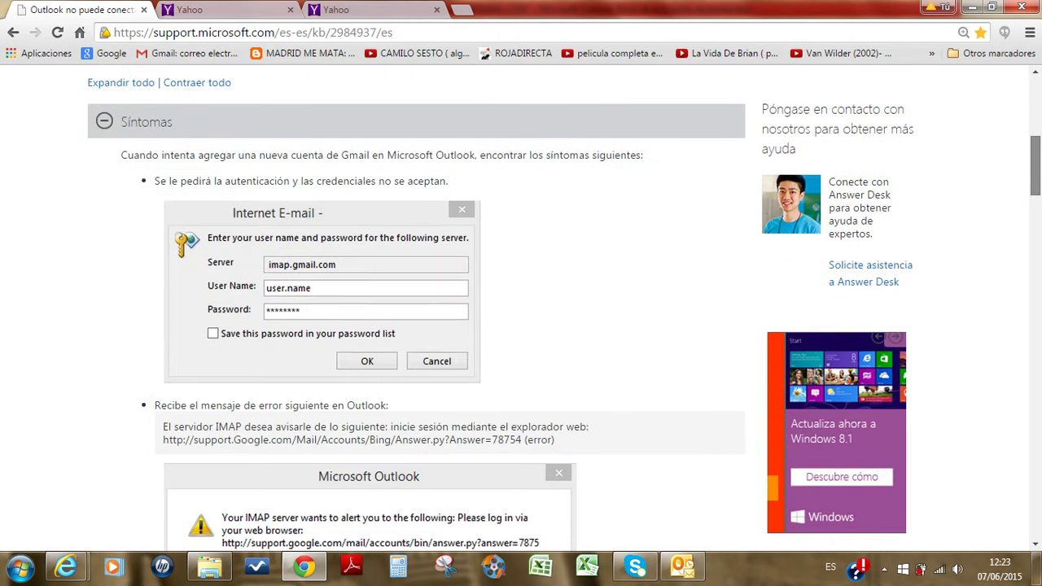
{"action": "scroll", "coordinate": [520, 309], "scroll_direction": "down", "scroll_amount": 4}
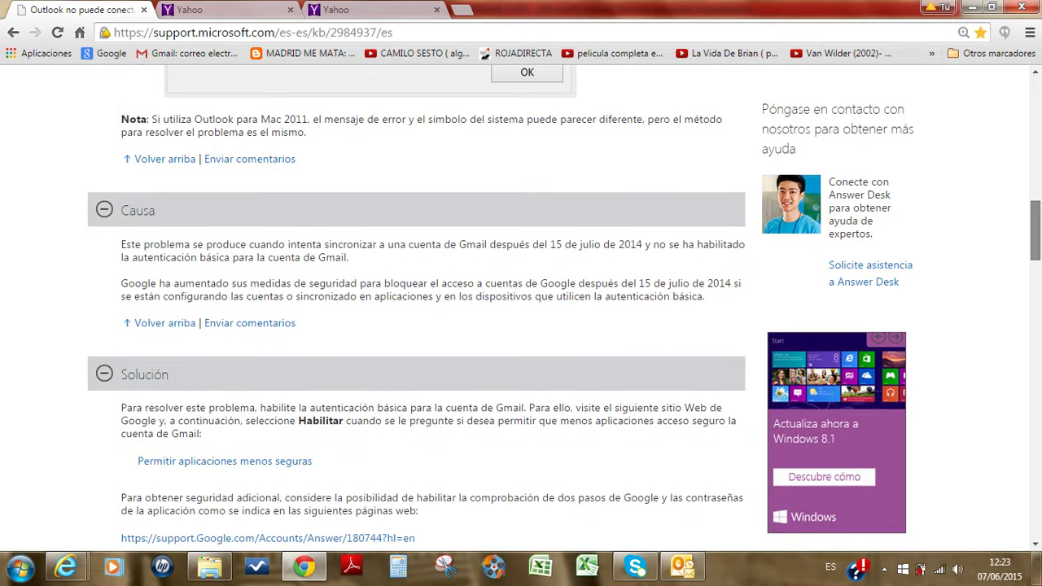
{"action": "scroll", "coordinate": [521, 309], "scroll_direction": "down", "scroll_amount": 3}
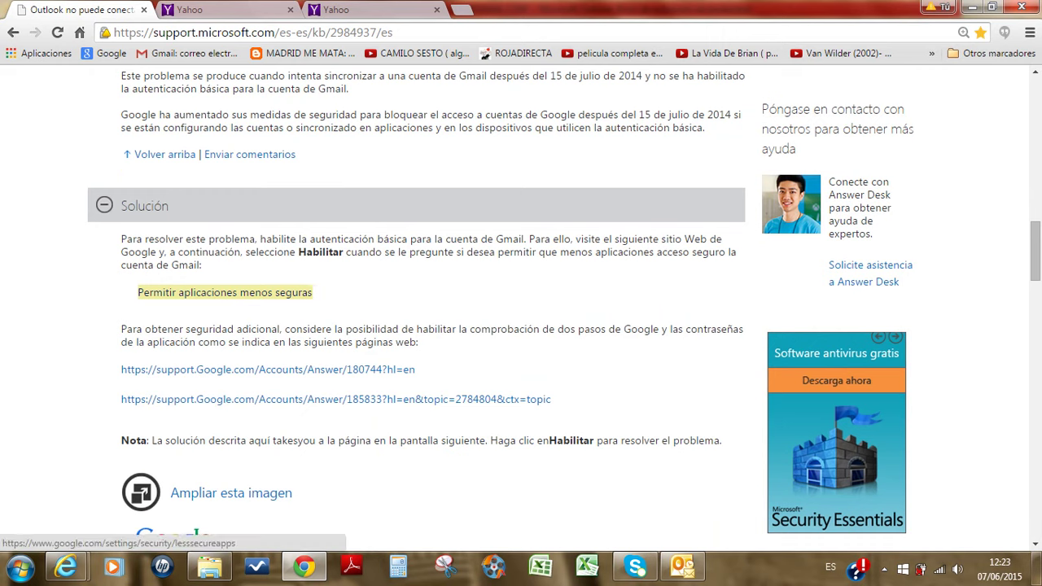
{"action": "mouse_move", "coordinate": [224, 292]}
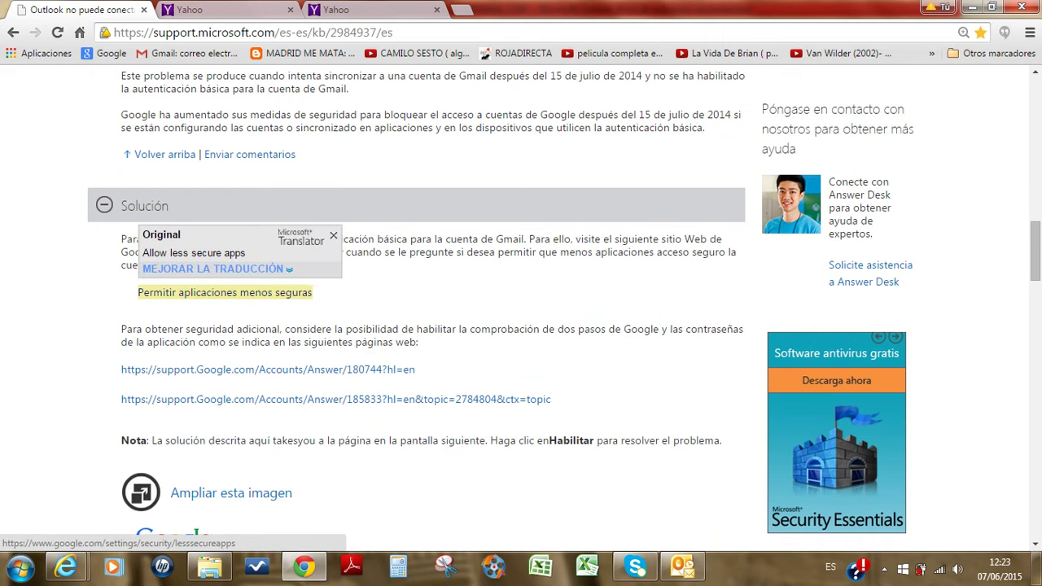
{"action": "left_click", "coordinate": [225, 292]}
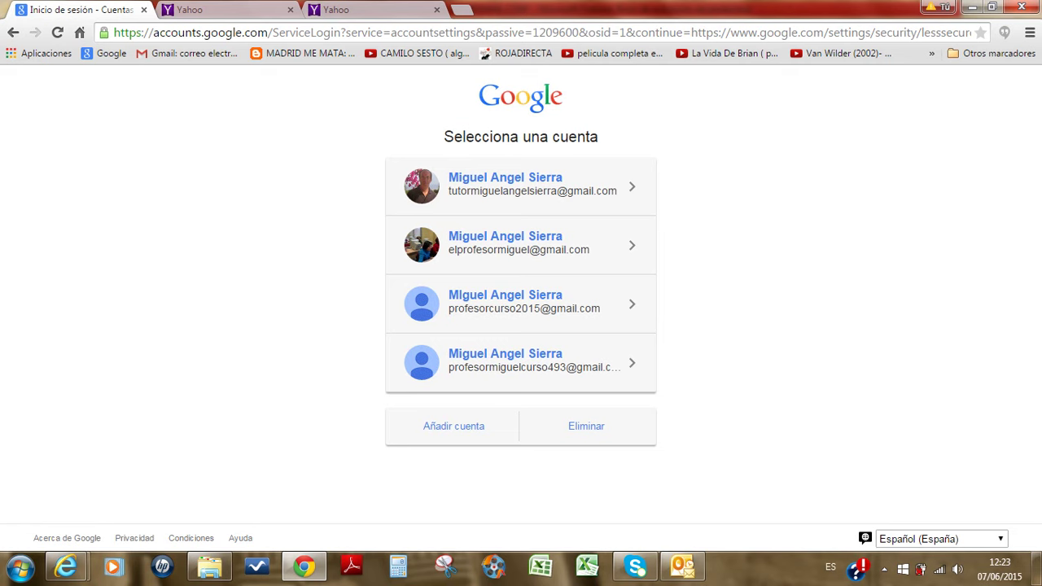
{"action": "key", "text": "alt+Left"}
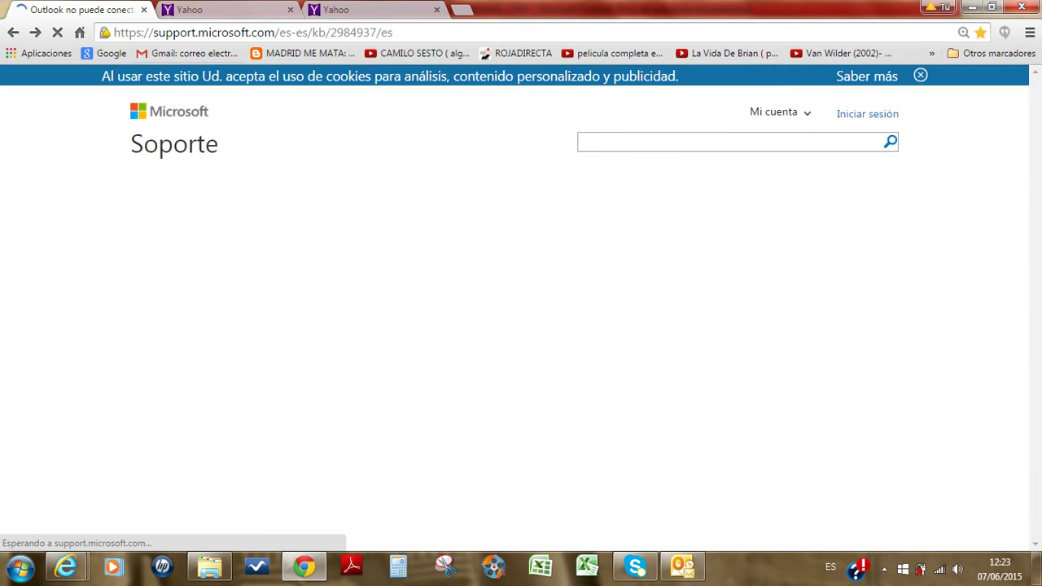
{"action": "key", "text": "ctrl+l"}
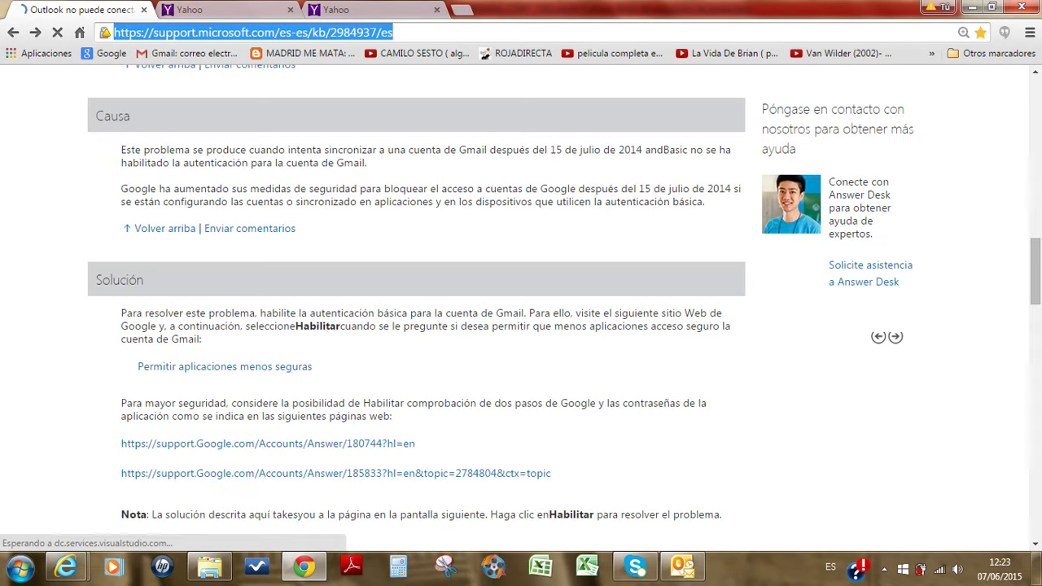